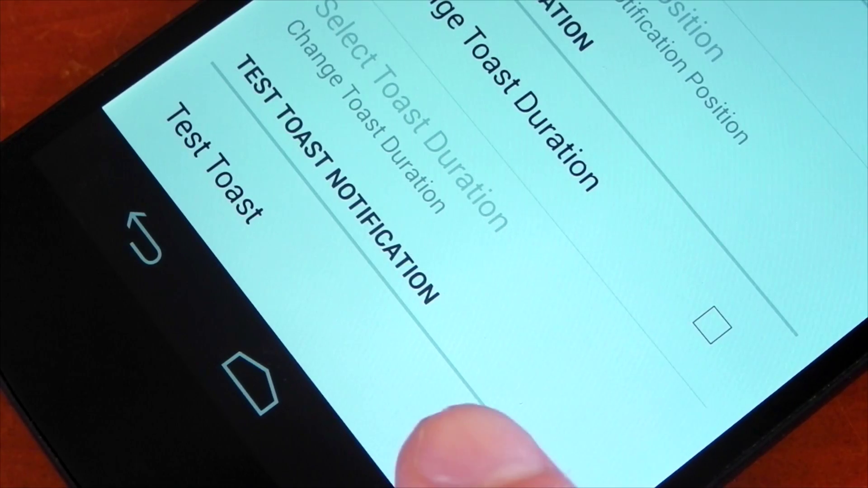
# Launch XToast settings and show a plain default test toast with no icon or title.
pyautogui.click(446, 411)
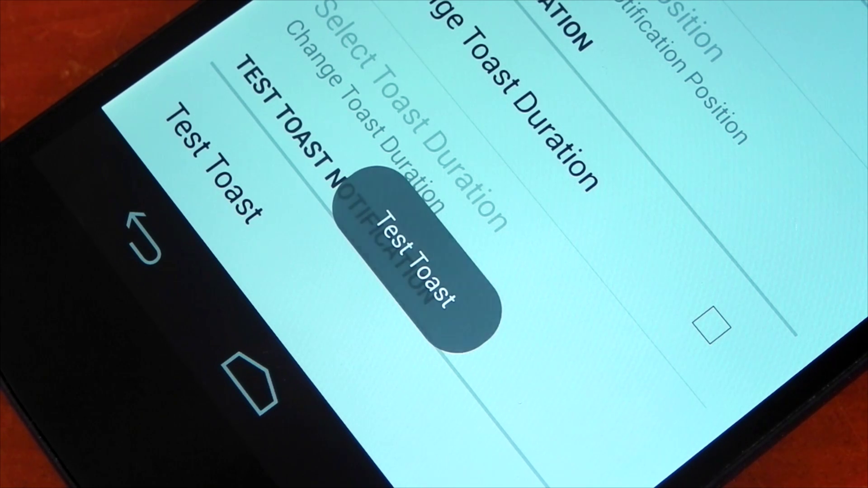
pyautogui.click(505, 472)
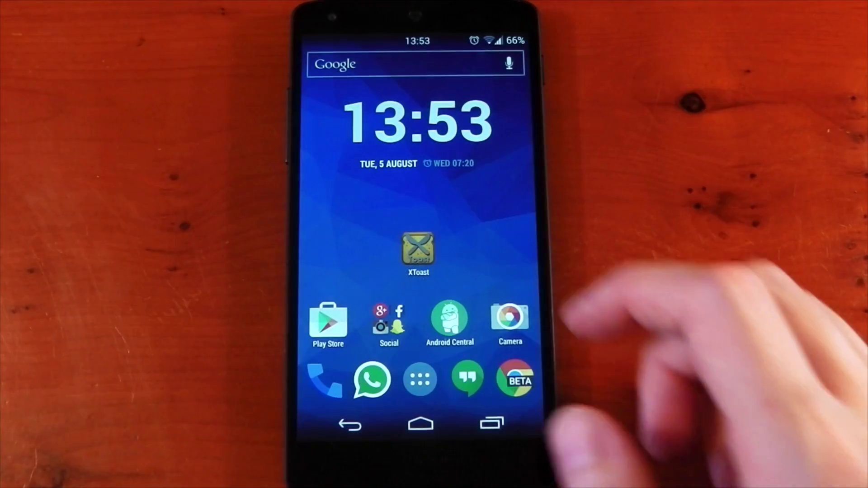
pyautogui.click(417, 249)
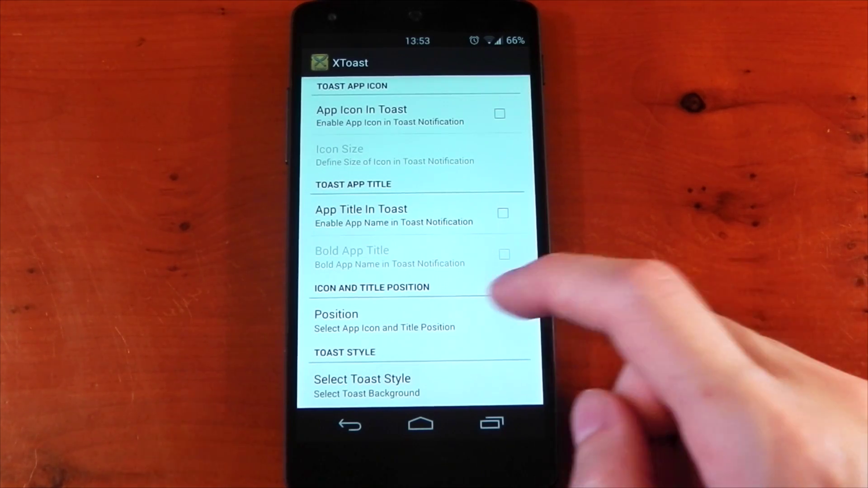
pyautogui.scroll(-5, 474, 326)
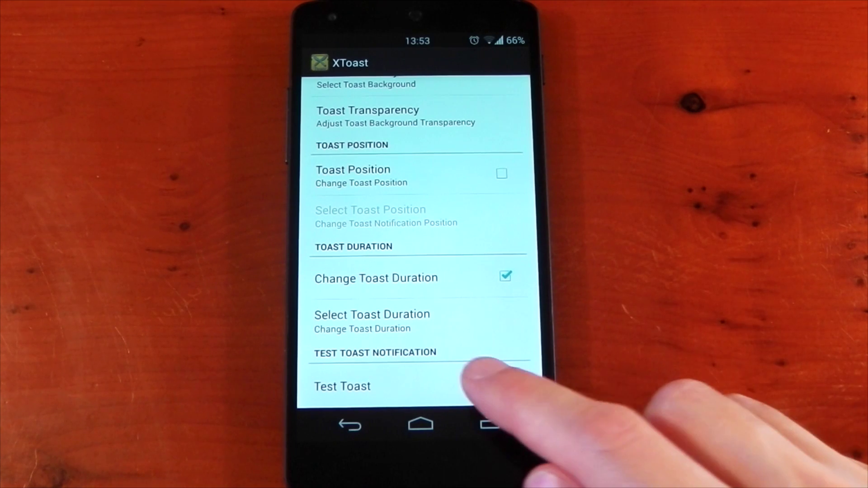
pyautogui.click(475, 386)
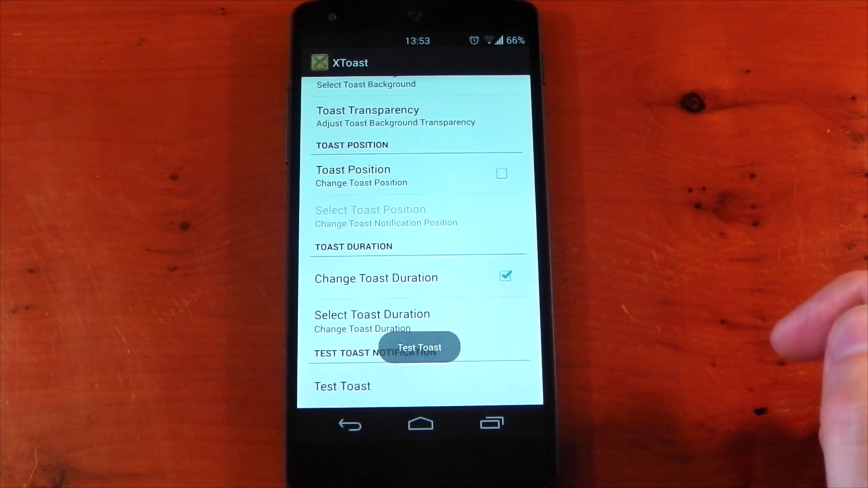
pyautogui.scroll(5, 421, 238)
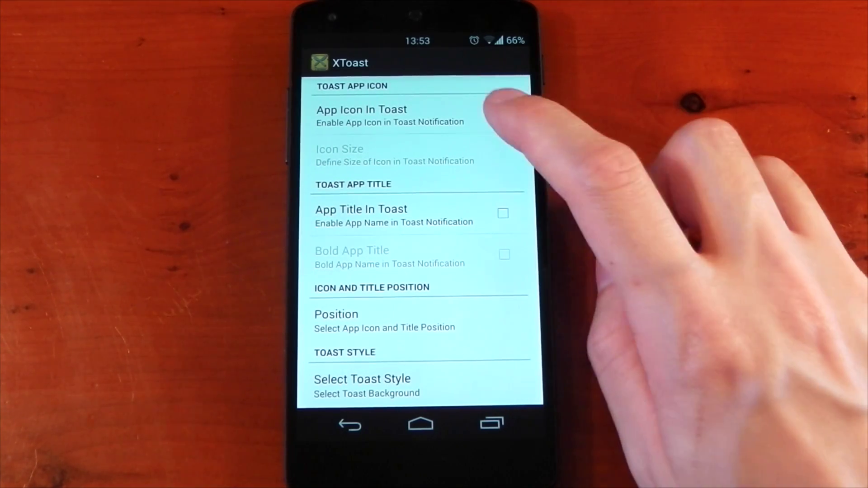
# Enable the app icon in toasts, keeping icon size at 76dp, and preview it.
pyautogui.click(502, 115)
pyautogui.scroll(-5, 420, 238)
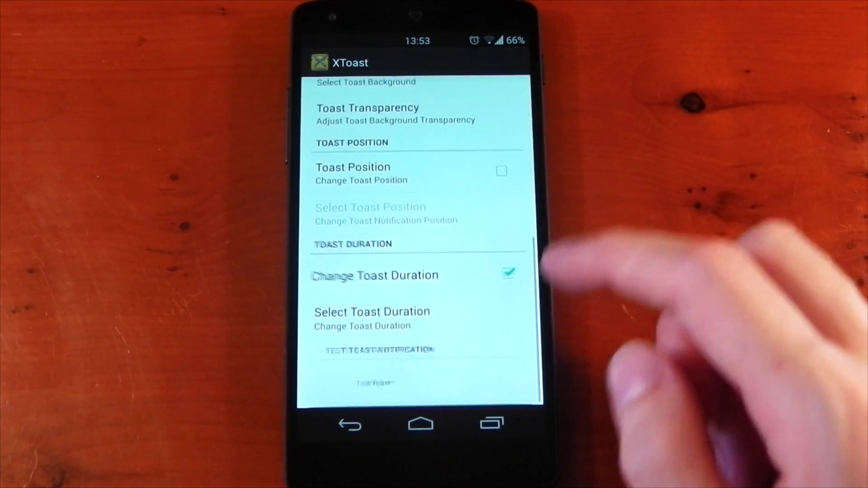
pyautogui.click(475, 386)
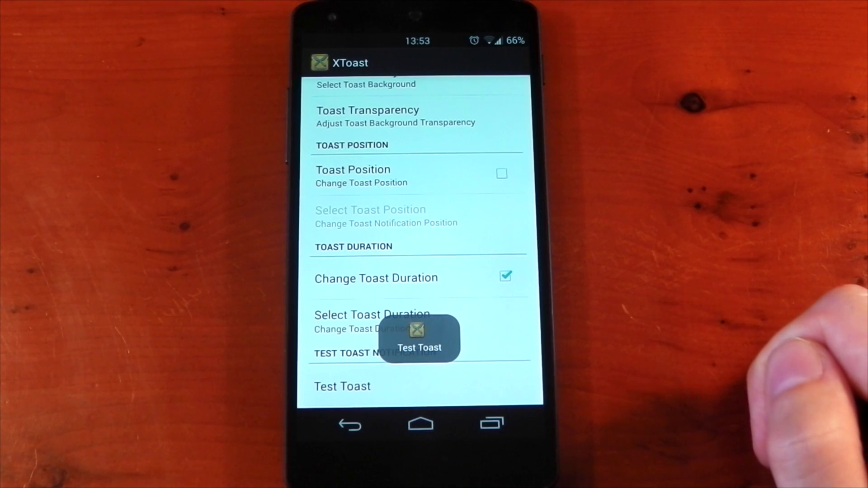
pyautogui.scroll(5, 420, 237)
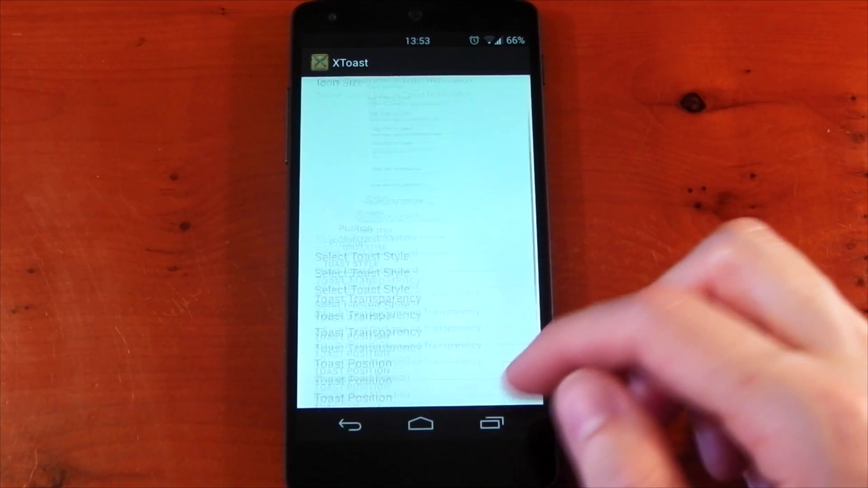
pyautogui.click(353, 154)
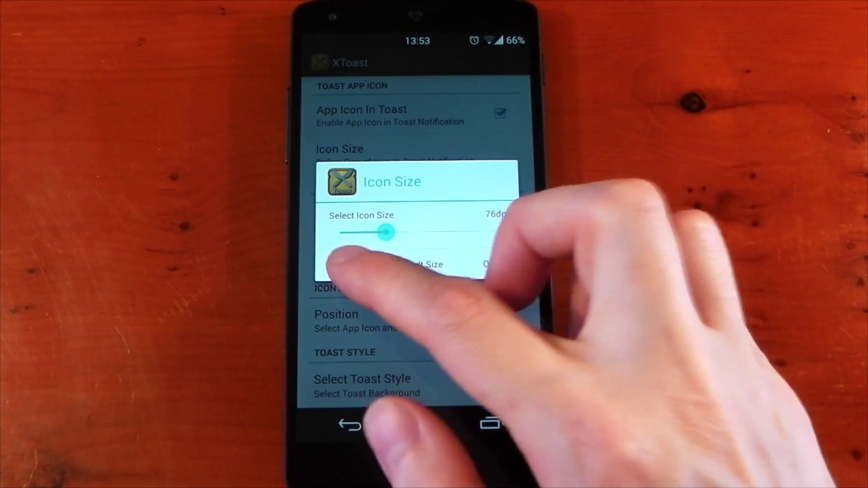
pyautogui.click(488, 263)
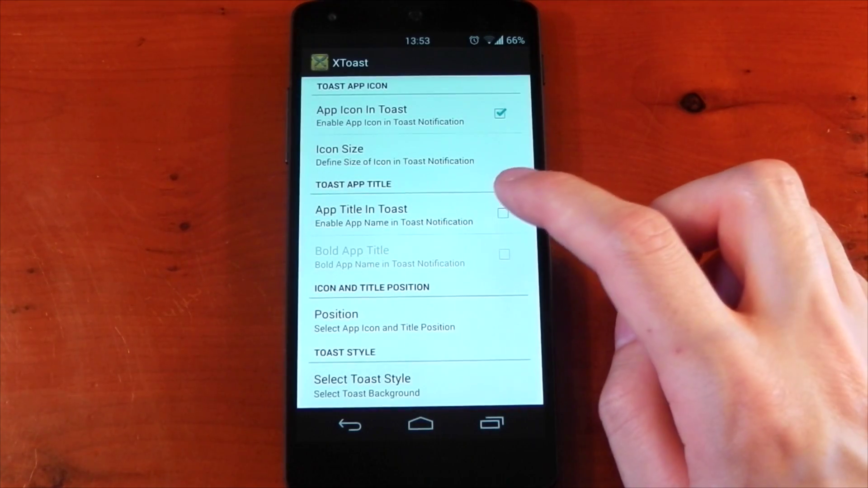
# Enable the app title in toasts, make it bold, and preview the icon-and-title toast.
pyautogui.click(502, 212)
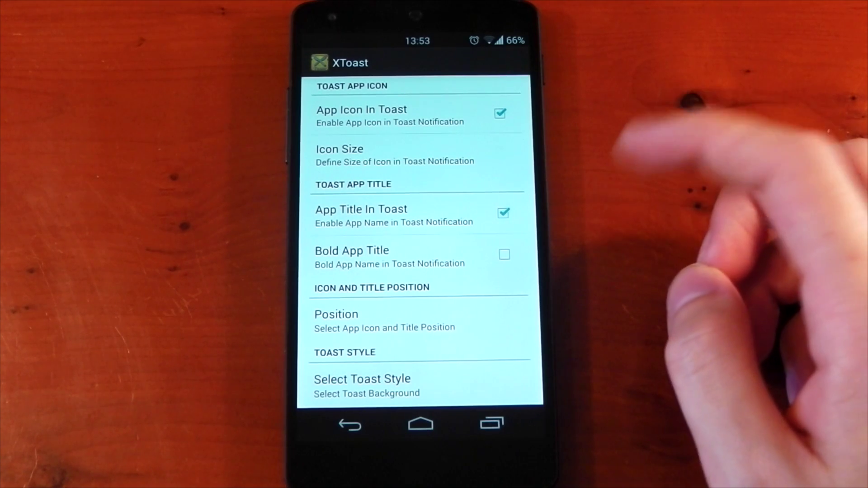
pyautogui.click(504, 254)
pyautogui.scroll(-10, 421, 271)
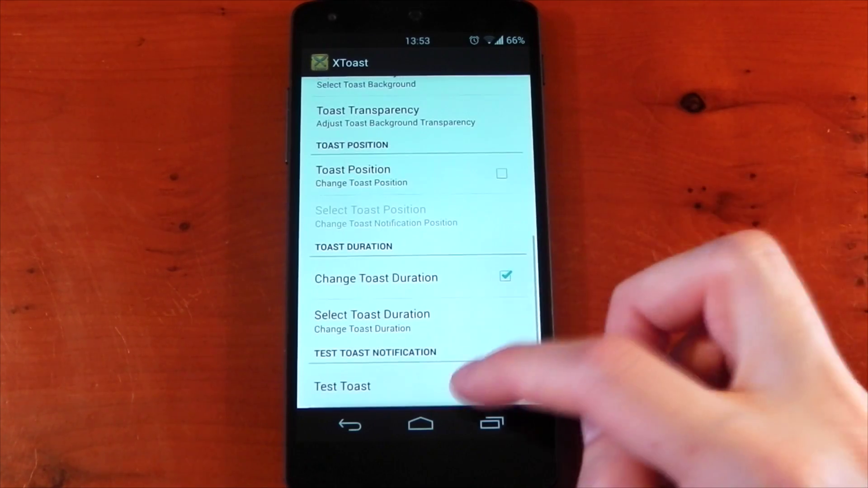
pyautogui.click(448, 385)
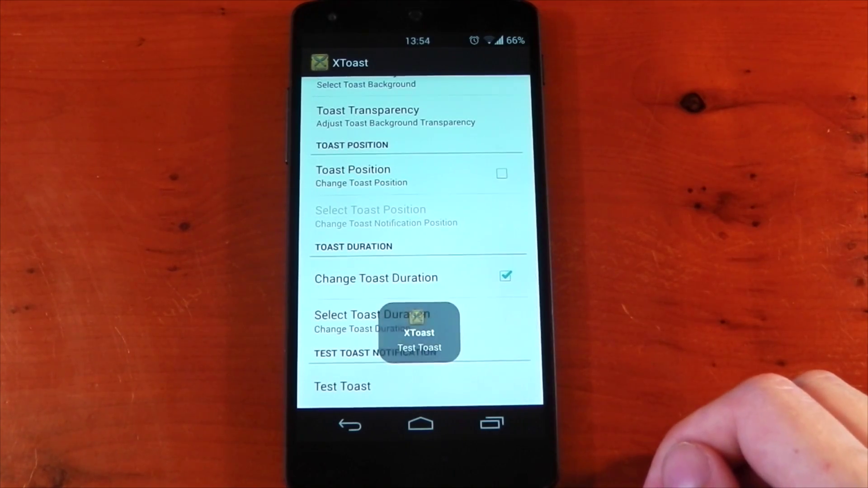
pyautogui.scroll(5, 420, 238)
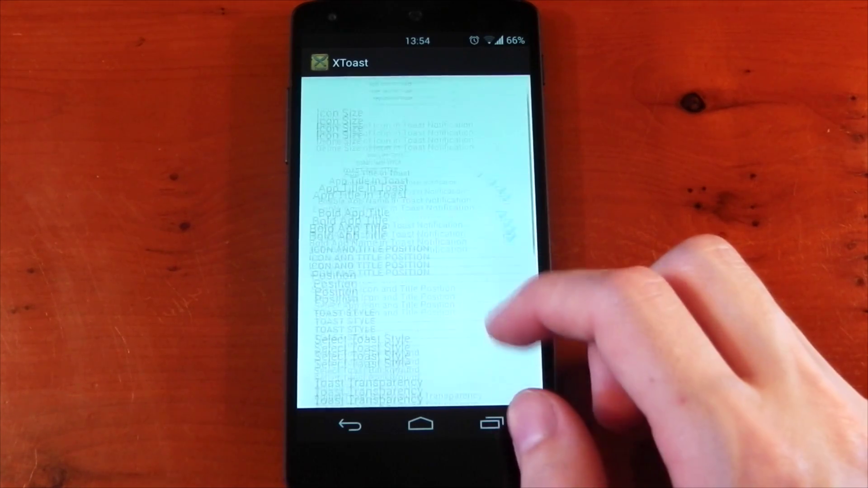
pyautogui.click(500, 113)
pyautogui.scroll(-10, 420, 237)
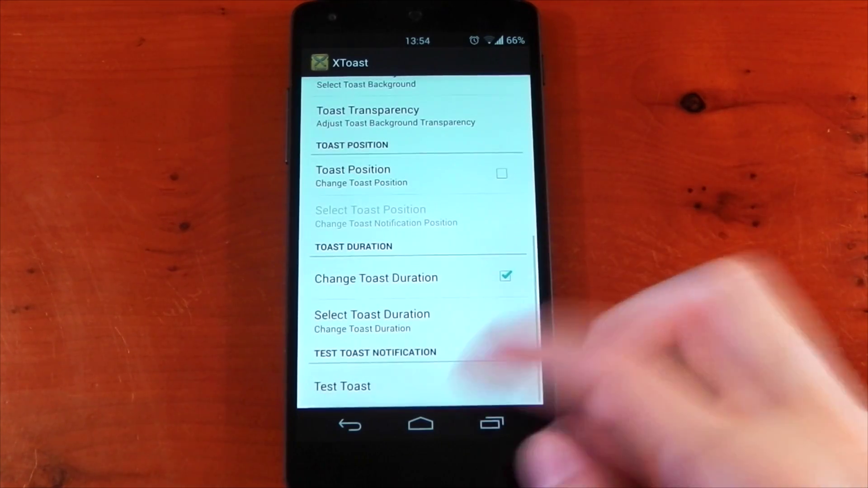
pyautogui.click(342, 385)
pyautogui.scroll(10, 421, 238)
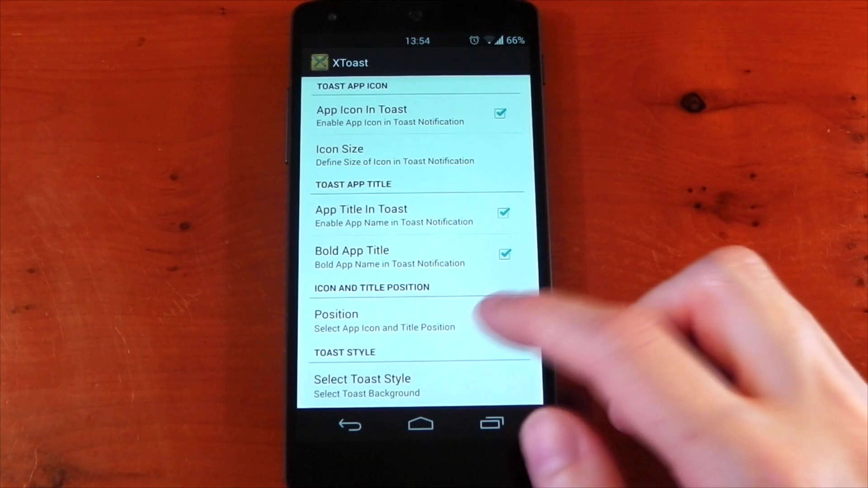
pyautogui.click(352, 313)
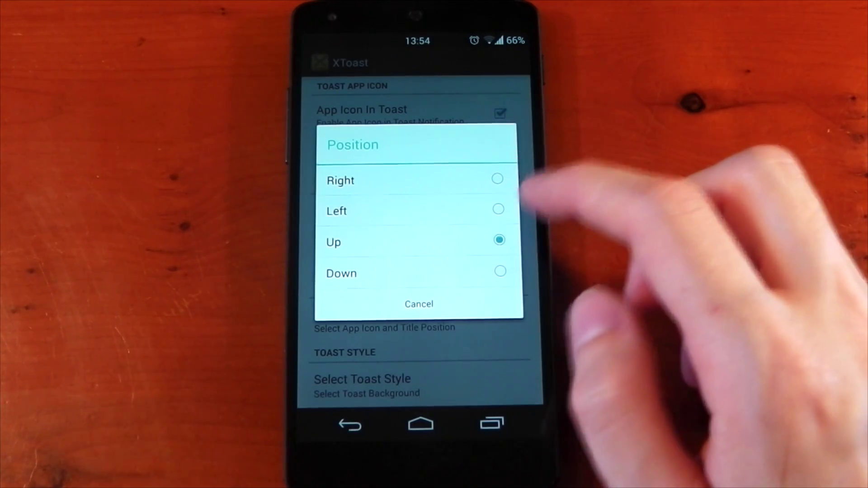
# Set where the icon and title sit in the toast and preview the repositioned toast.
pyautogui.click(497, 179)
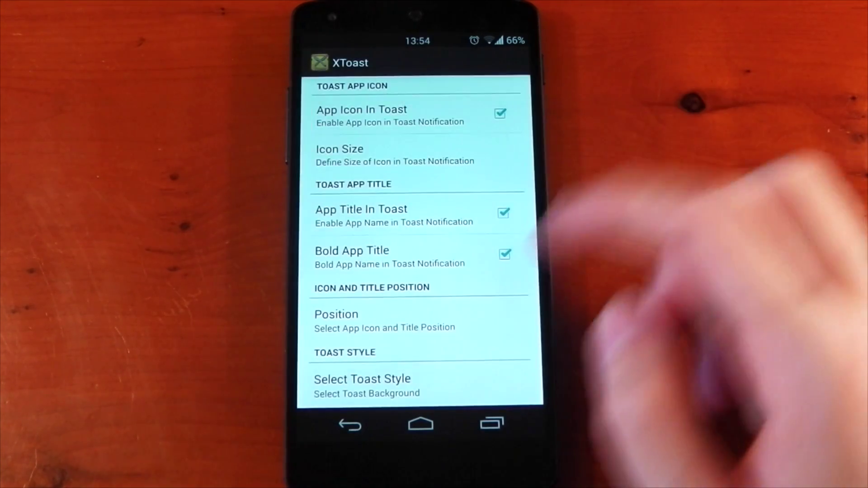
pyautogui.scroll(-10, 421, 271)
pyautogui.click(407, 386)
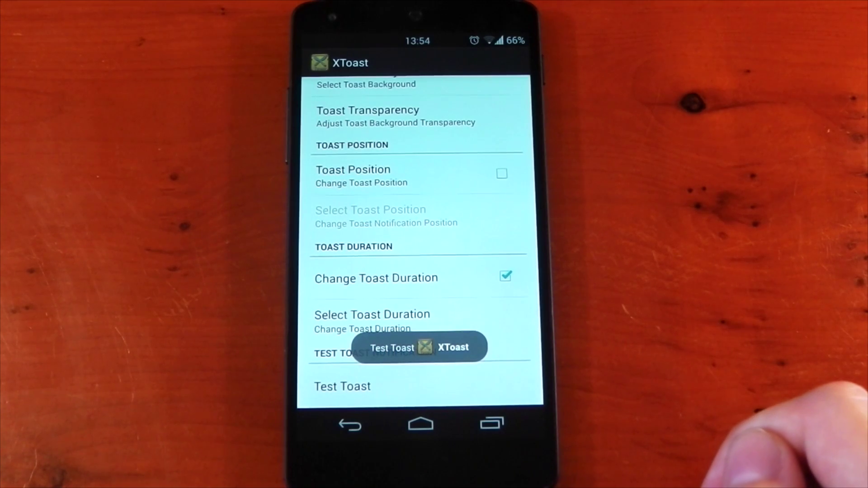
pyautogui.scroll(10, 421, 271)
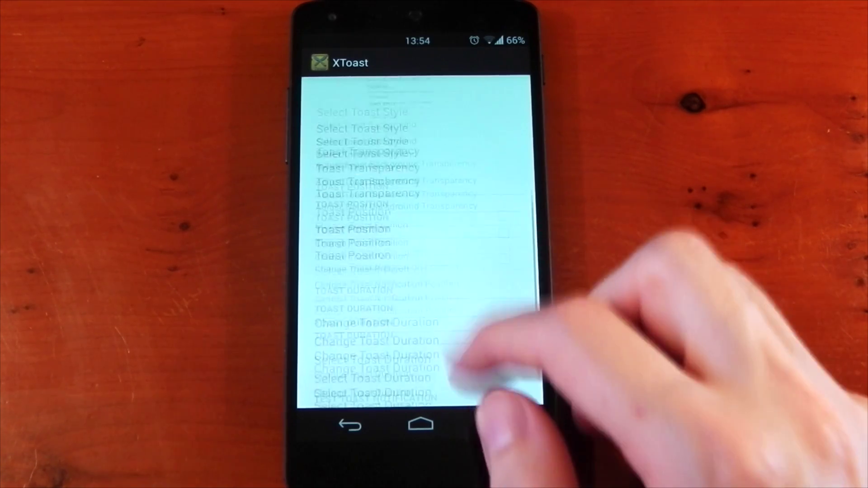
pyautogui.click(337, 279)
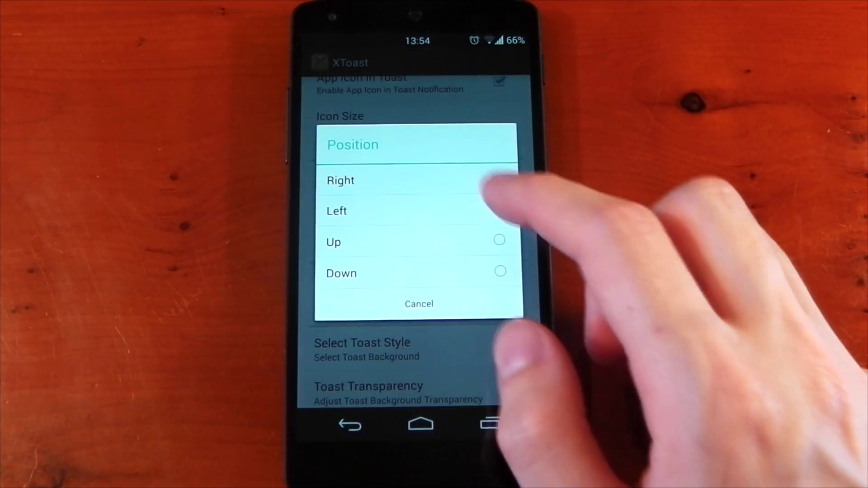
pyautogui.click(407, 210)
pyautogui.scroll(-10, 420, 271)
pyautogui.click(343, 386)
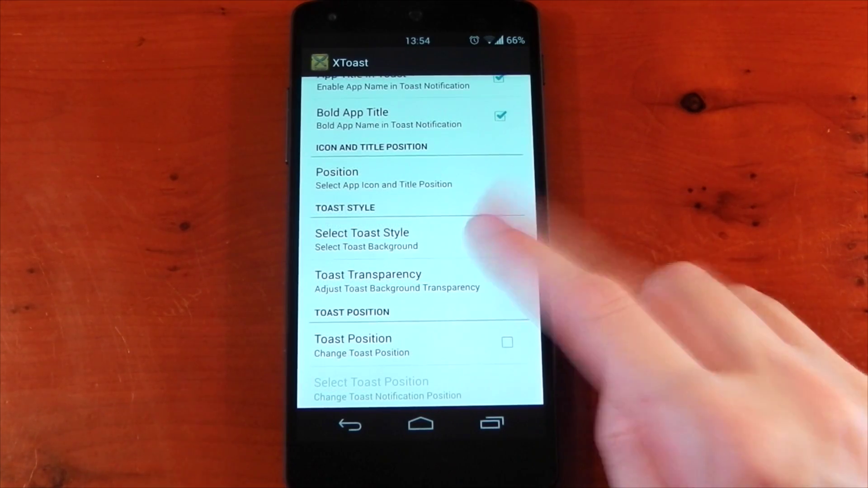
# Choose the Holo Light toast style and preview a test toast with it.
pyautogui.click(502, 239)
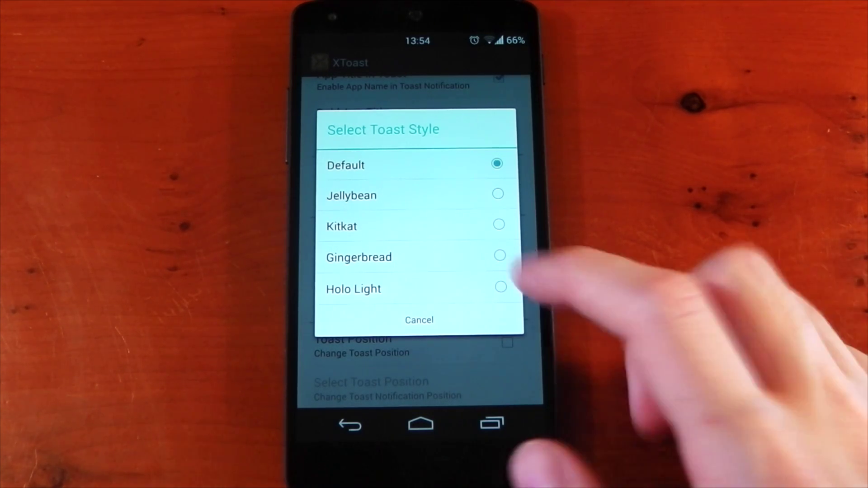
pyautogui.click(500, 287)
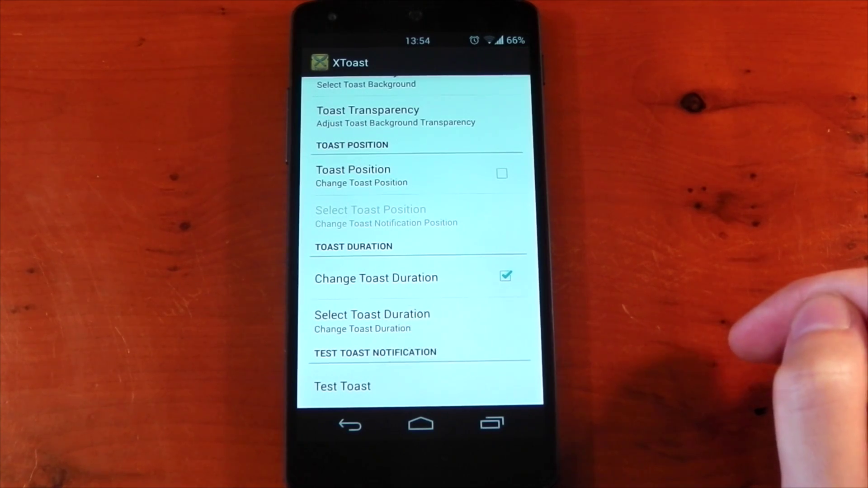
pyautogui.scroll(5, 420, 244)
pyautogui.click(380, 213)
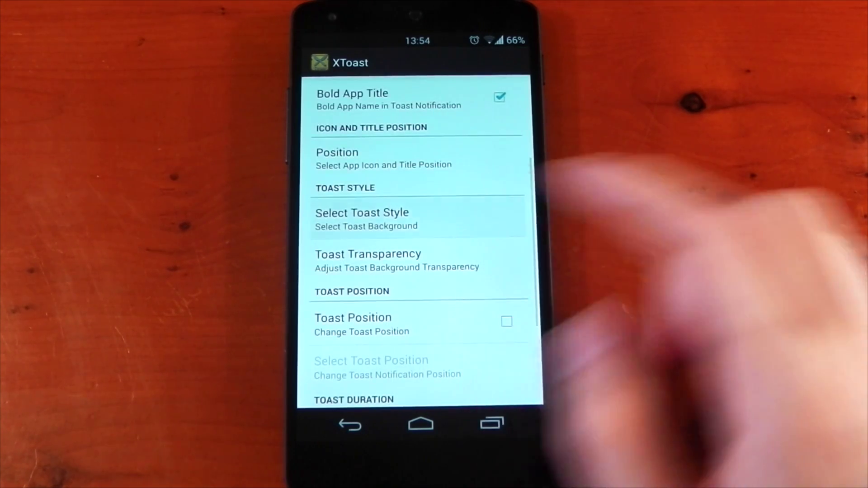
pyautogui.click(500, 287)
pyautogui.scroll(-5, 421, 244)
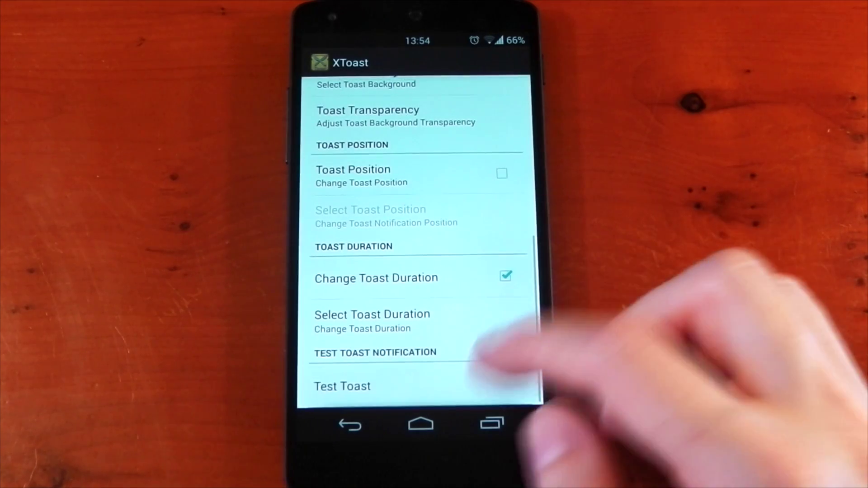
pyautogui.click(380, 386)
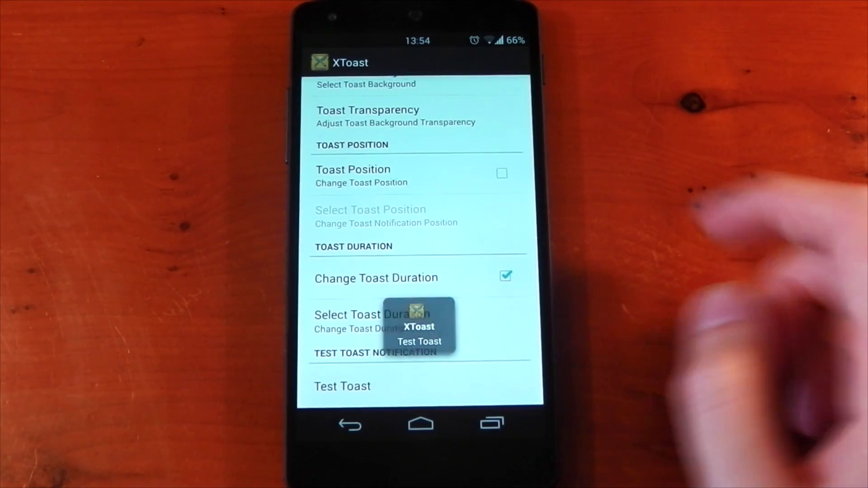
pyautogui.scroll(5, 421, 245)
pyautogui.click(380, 265)
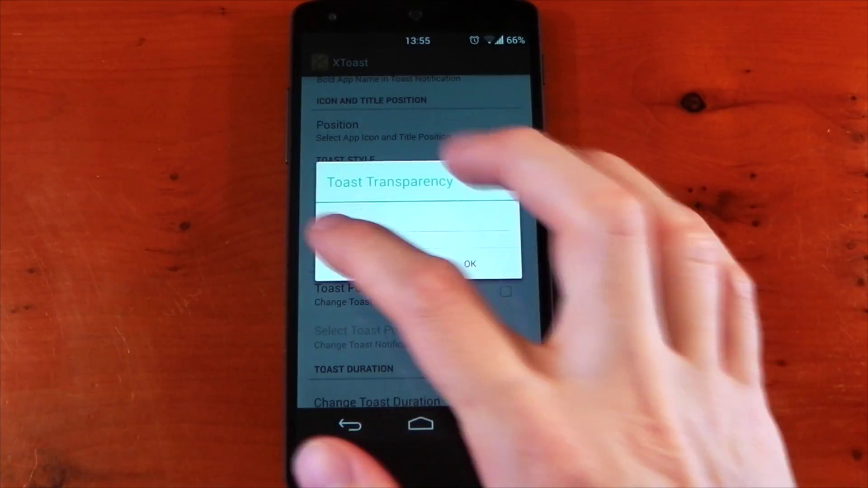
# Set toast transparency to 23%, then raise it to 100% and confirm.
pyautogui.moveTo(327, 232); pyautogui.dragTo(368, 233)
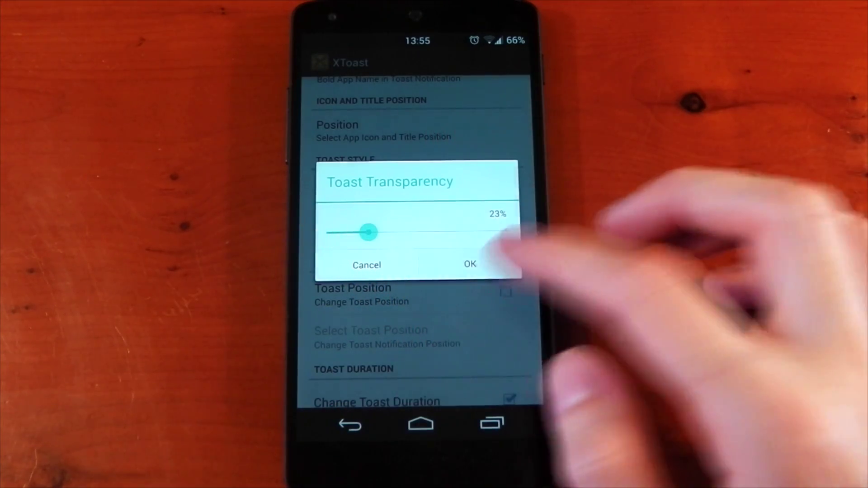
pyautogui.click(470, 264)
pyautogui.scroll(-2, 421, 272)
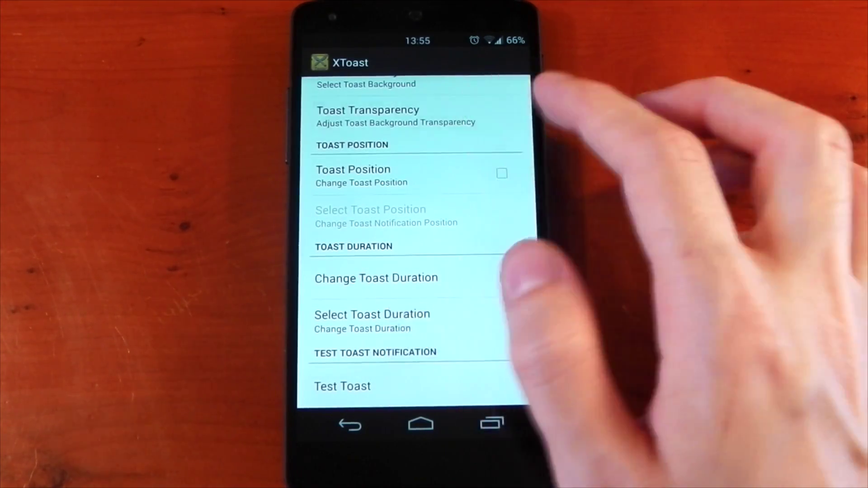
pyautogui.click(368, 115)
pyautogui.moveTo(368, 232); pyautogui.dragTo(512, 231)
pyautogui.click(470, 264)
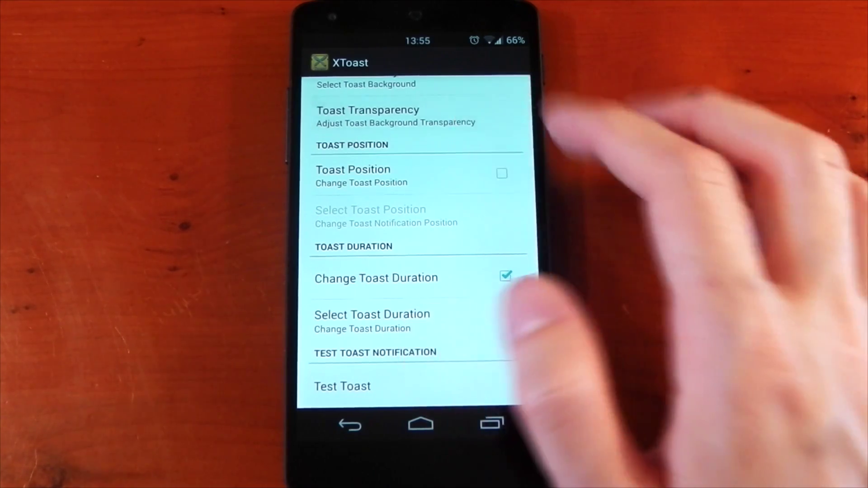
pyautogui.click(368, 115)
pyautogui.click(471, 263)
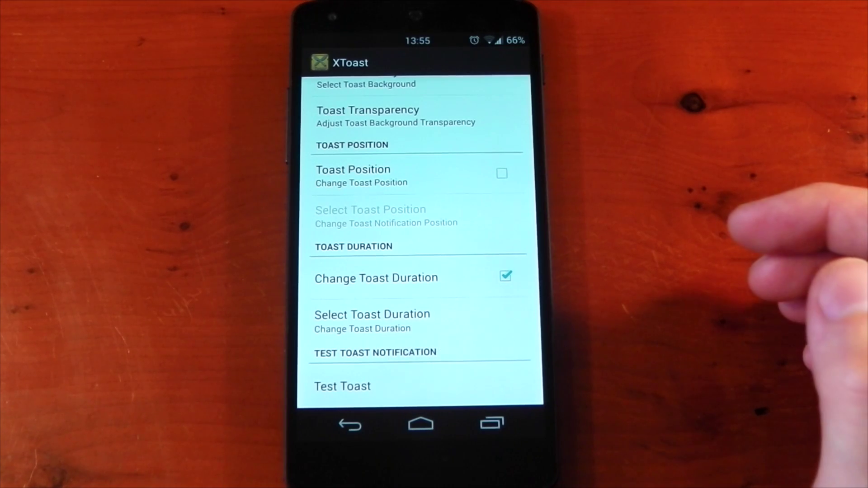
# Enable custom toast position, set it to Top, and preview a toast near the top.
pyautogui.click(489, 175)
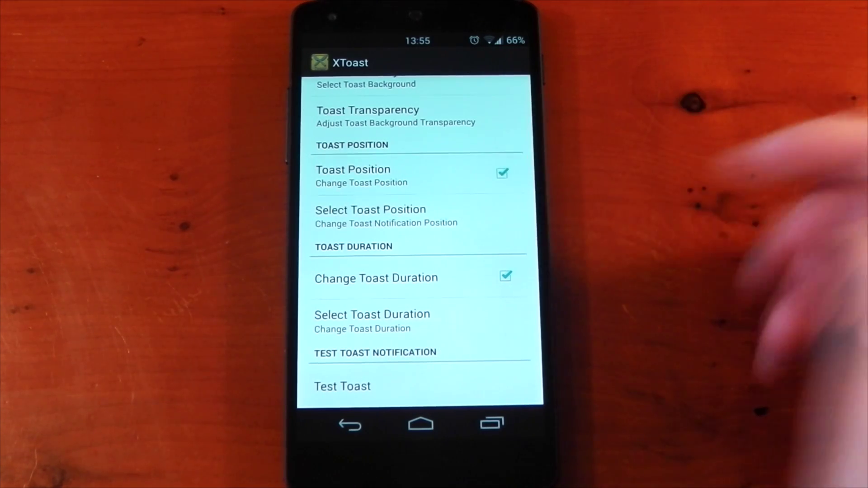
pyautogui.click(370, 215)
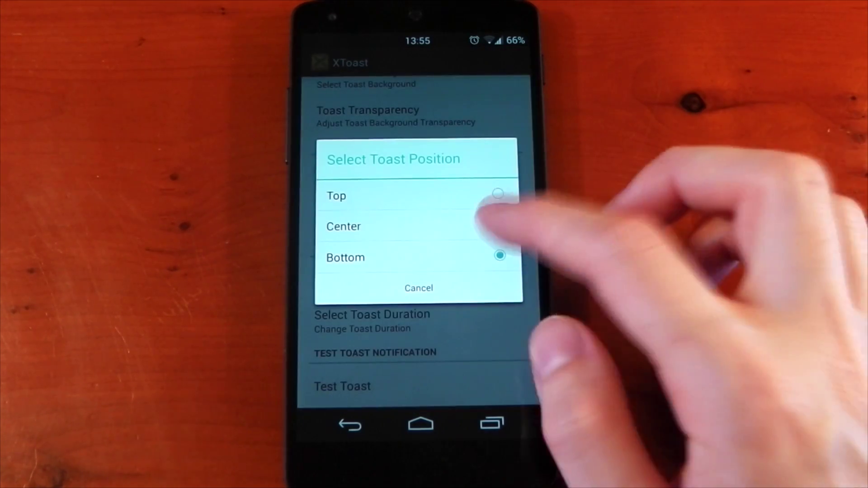
pyautogui.click(498, 195)
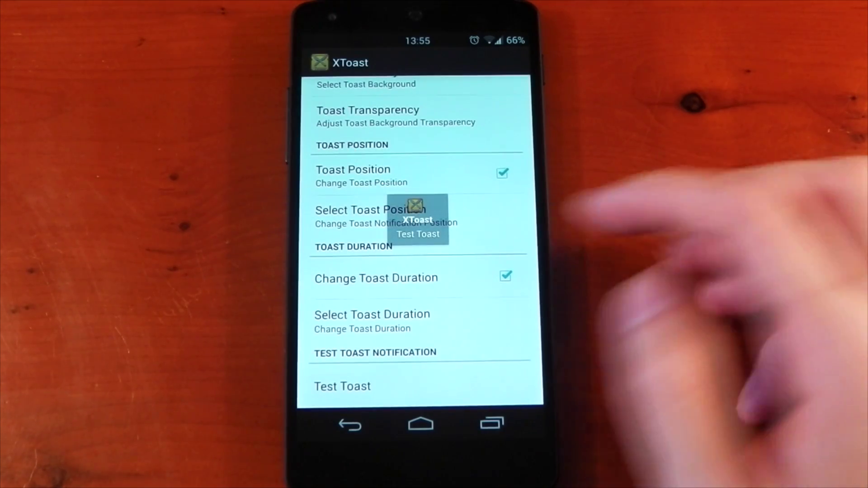
pyautogui.click(370, 215)
pyautogui.click(497, 196)
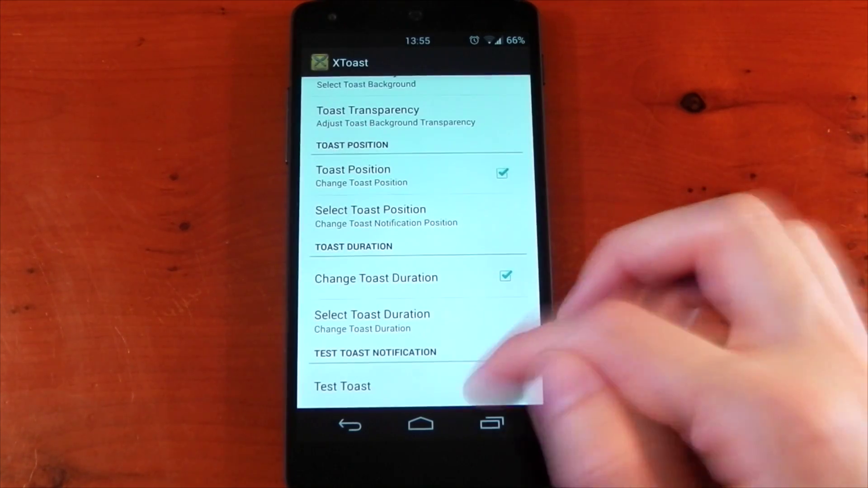
pyautogui.click(471, 387)
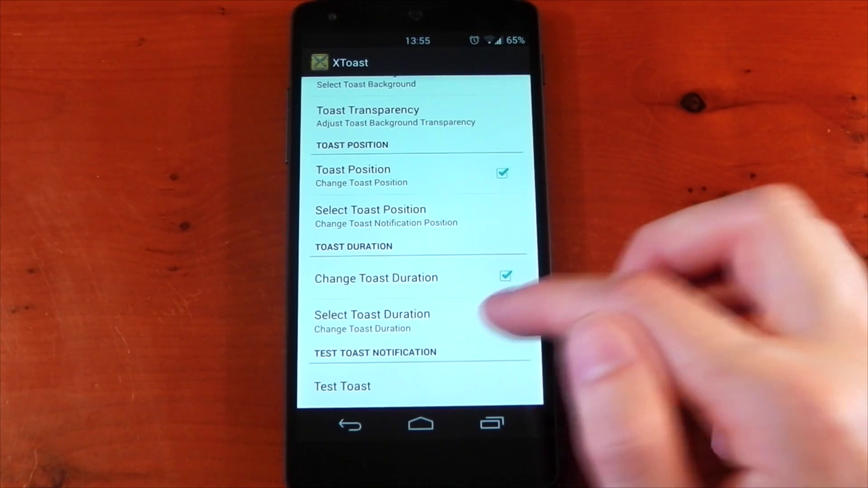
pyautogui.click(483, 314)
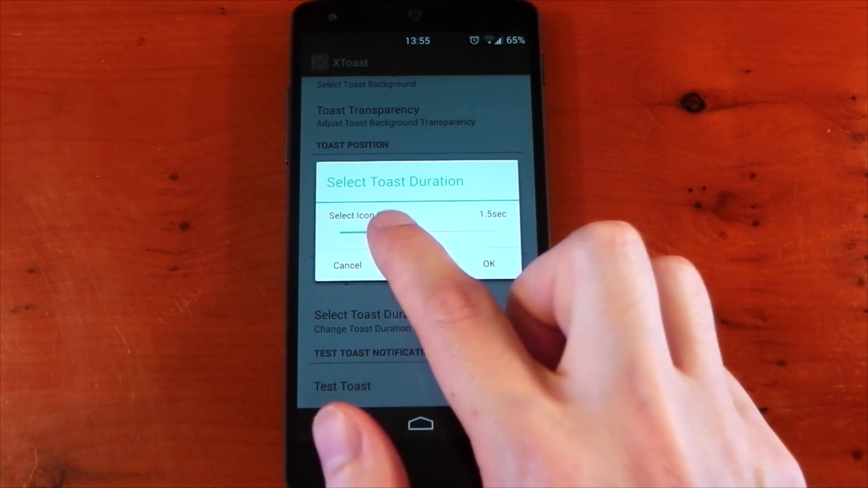
# Shorten toast duration to 0.3sec, preview quick toasts, then set it to 0.5sec.
pyautogui.moveTo(390, 227); pyautogui.dragTo(352, 233)
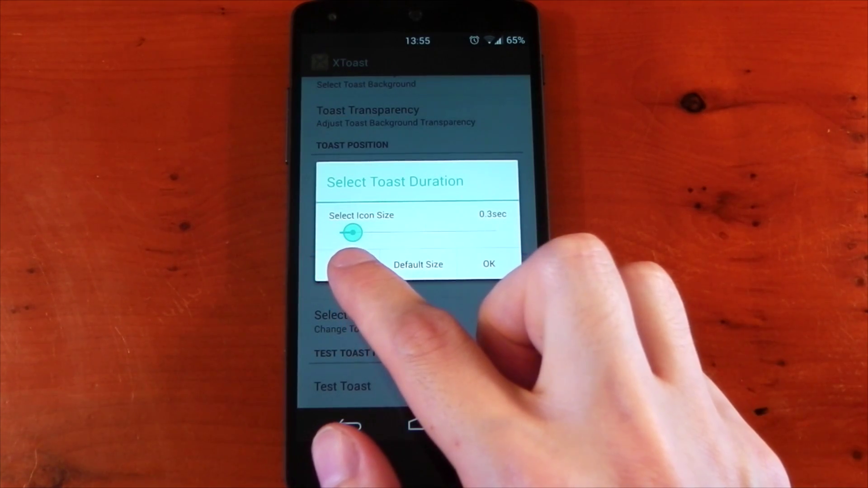
pyautogui.click(489, 263)
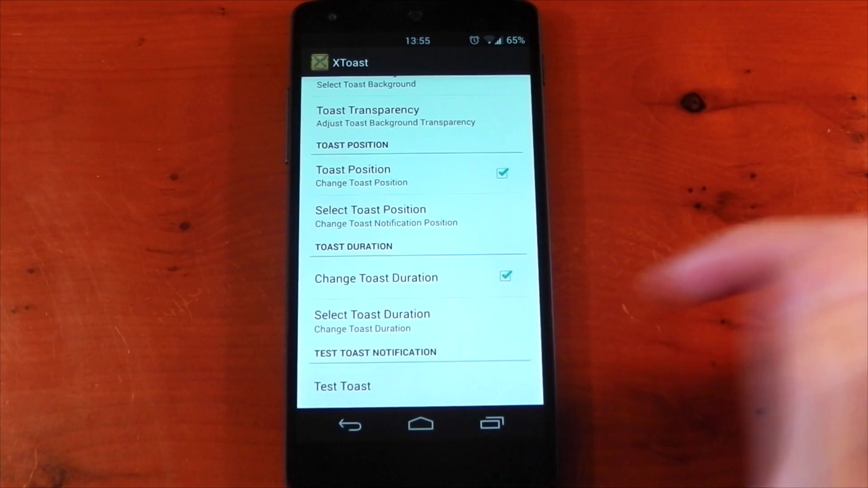
pyautogui.click(529, 384)
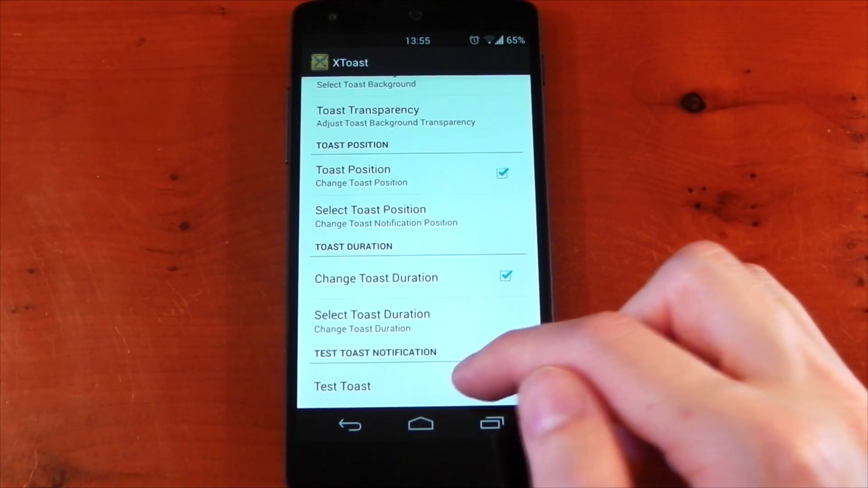
pyautogui.click(529, 385)
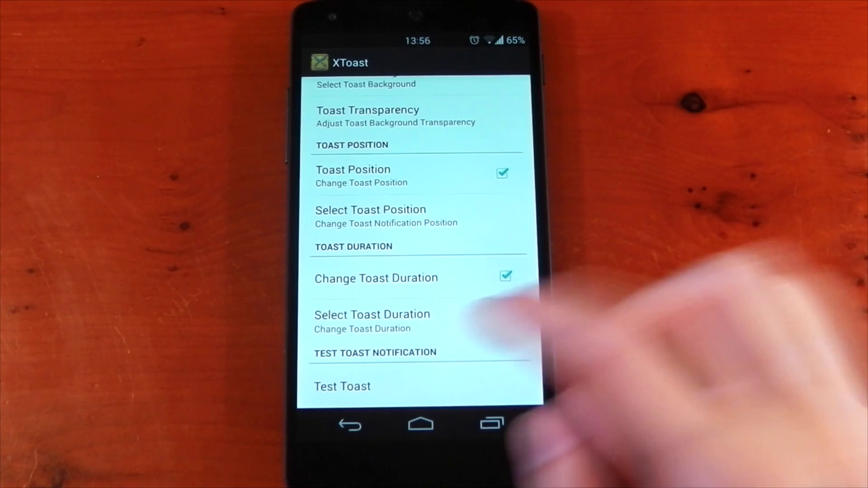
pyautogui.click(474, 319)
pyautogui.moveTo(465, 232); pyautogui.dragTo(361, 232)
pyautogui.click(488, 264)
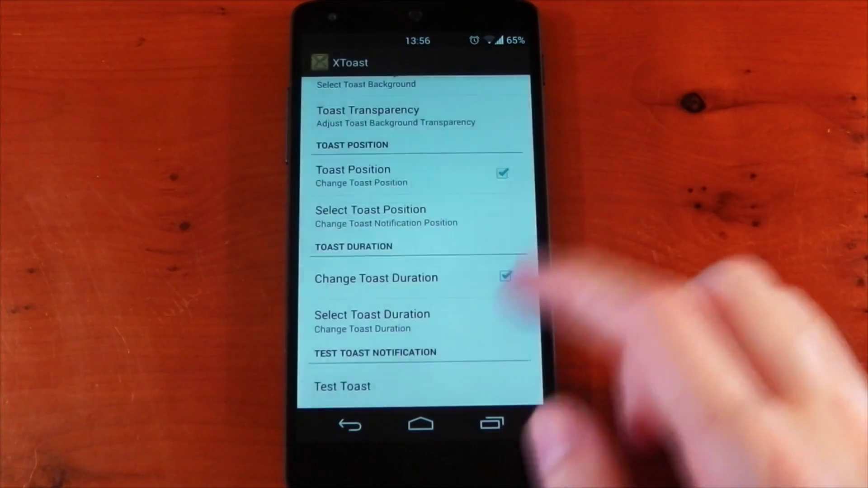